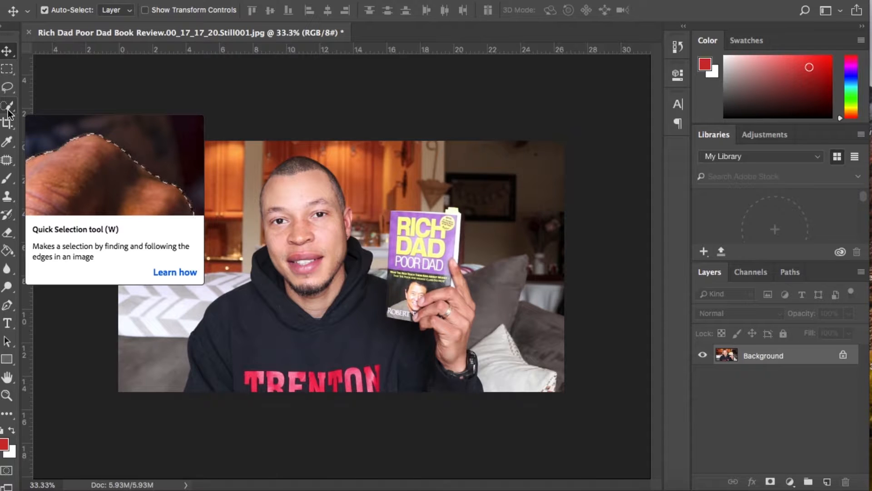
Select the man and the book he is holding with the Quick Selection tool.
click(10, 111)
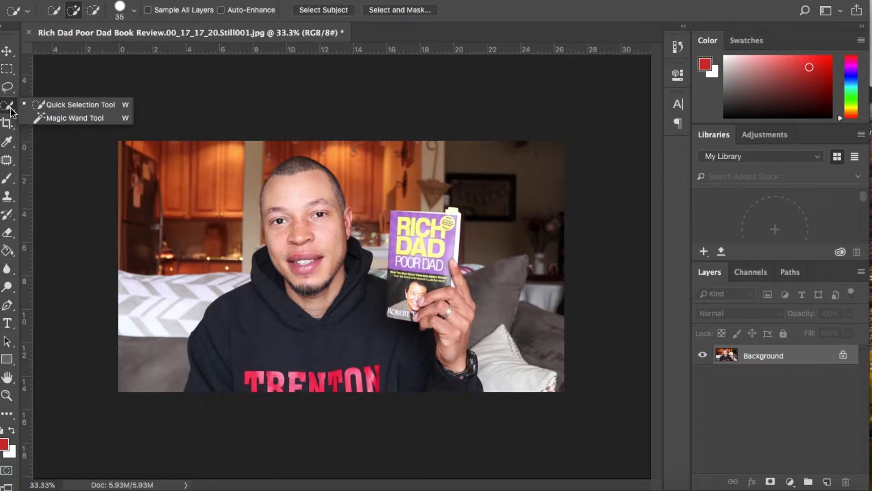
click(77, 106)
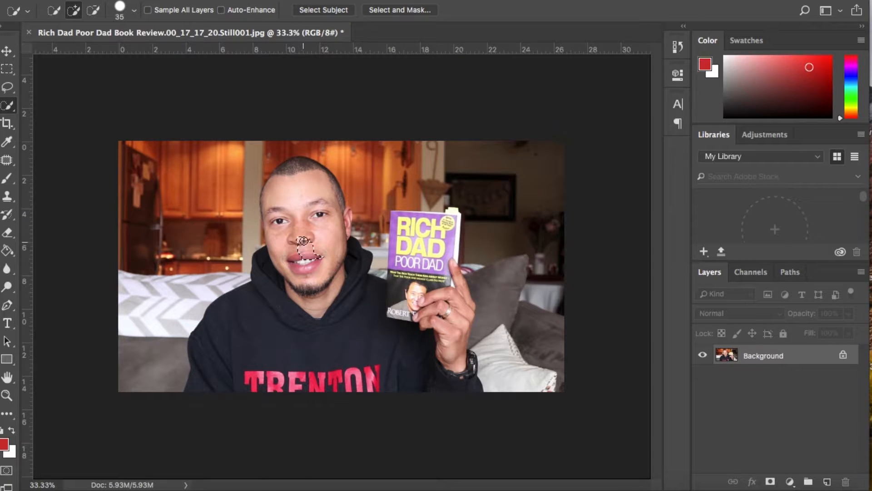
mouse_move(302, 225)
mouse_down()
mouse_move(309, 193)
mouse_move(293, 172)
mouse_move(283, 181)
mouse_move(282, 277)
mouse_move(285, 250)
mouse_move(253, 350)
mouse_move(295, 381)
mouse_move(430, 381)
mouse_move(287, 238)
mouse_move(304, 304)
mouse_move(406, 353)
mouse_move(459, 343)
mouse_move(454, 275)
mouse_move(438, 245)
mouse_move(451, 225)
mouse_move(431, 215)
mouse_move(440, 204)
mouse_up()
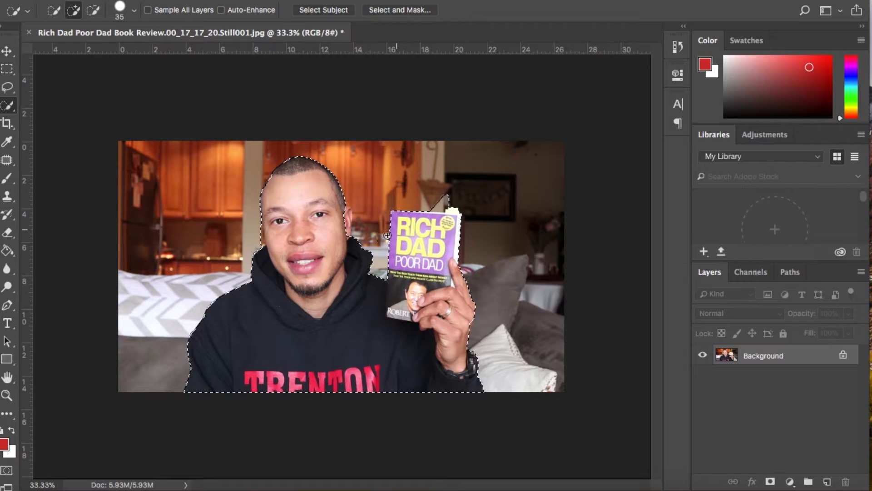
drag(341, 218, 343, 230)
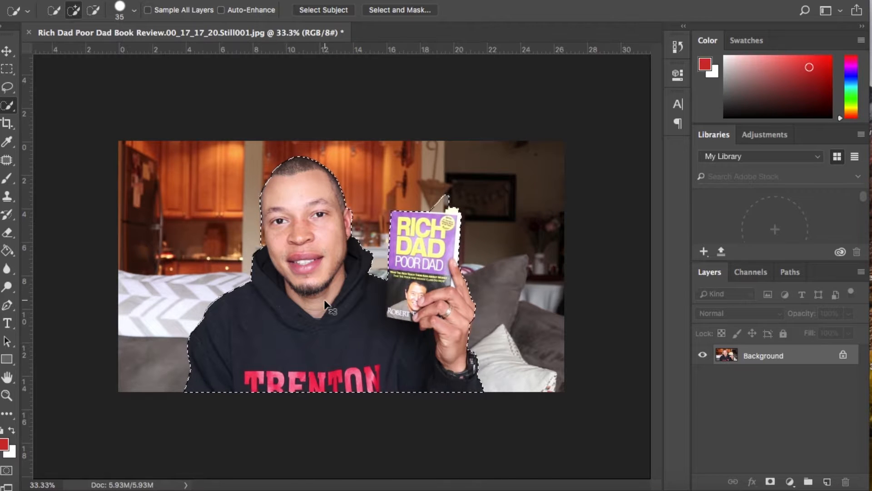
Subtract the stray background patch above the book's top edge from the selection.
key(ctrl+plus)
key(ctrl+plus)
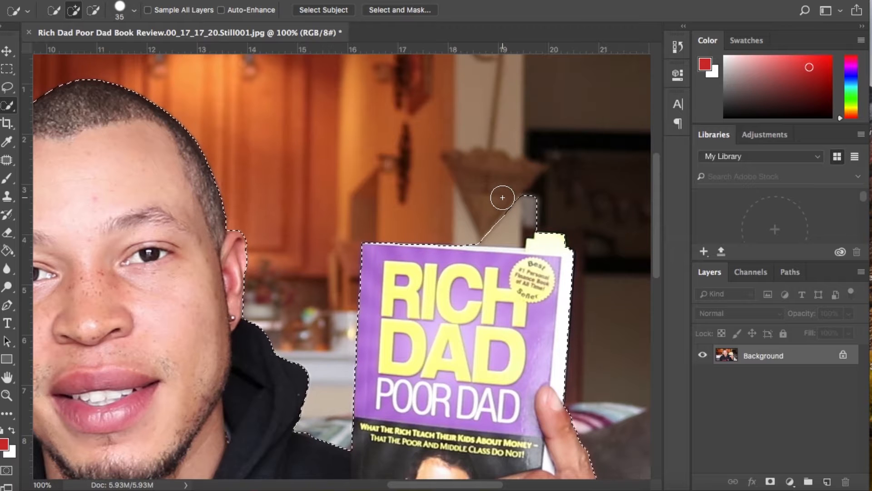
key(alt)
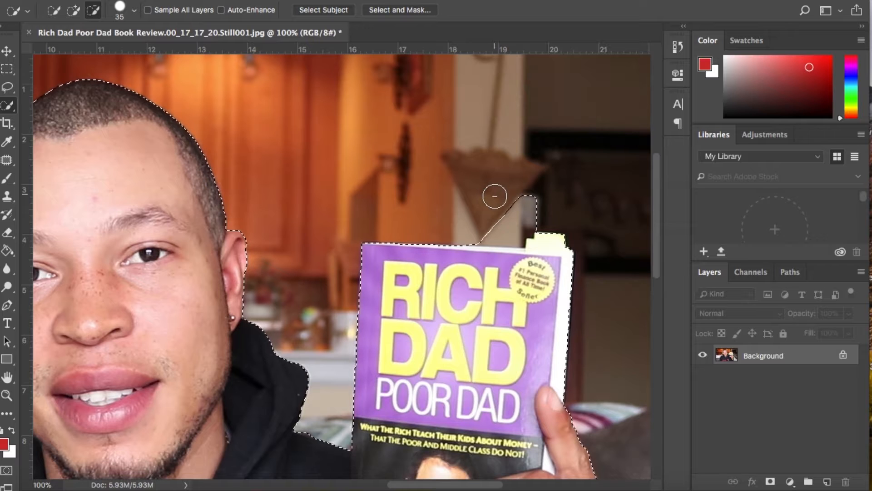
alt+click(522, 221)
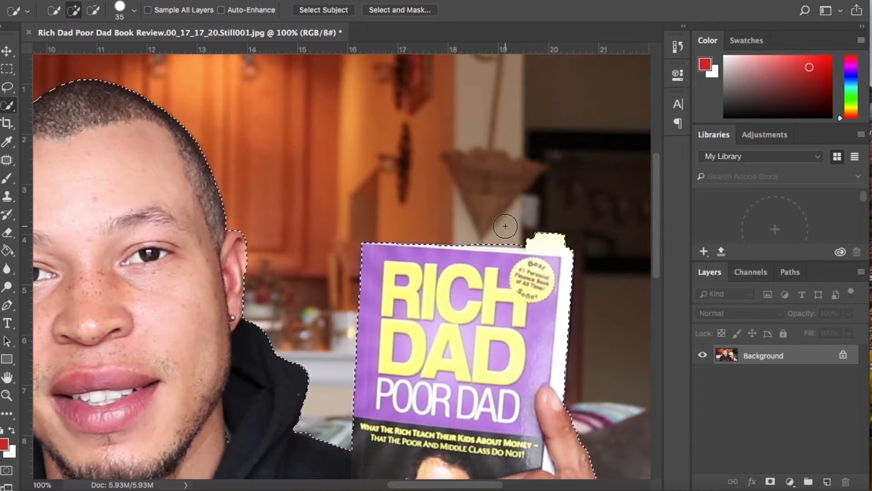
key(alt)
alt+click(513, 233)
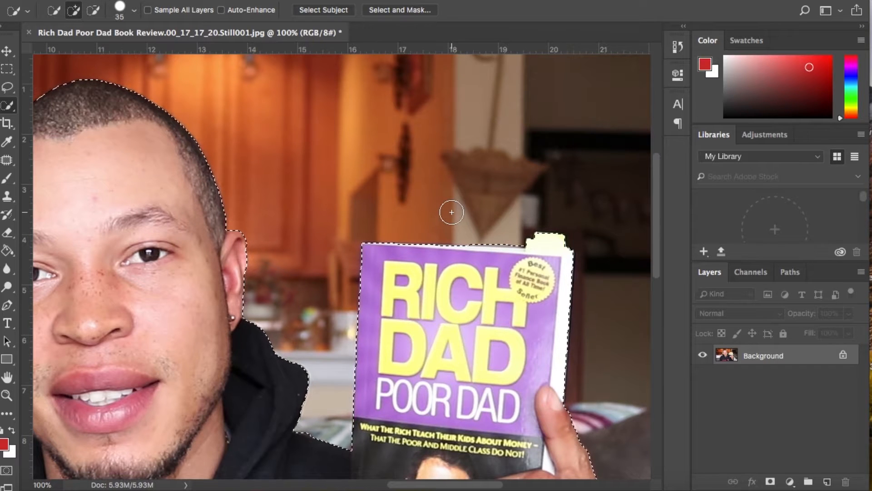
Refine the selection edge along the left side of the man's face to exclude the background.
scroll(451, 212, down, 2)
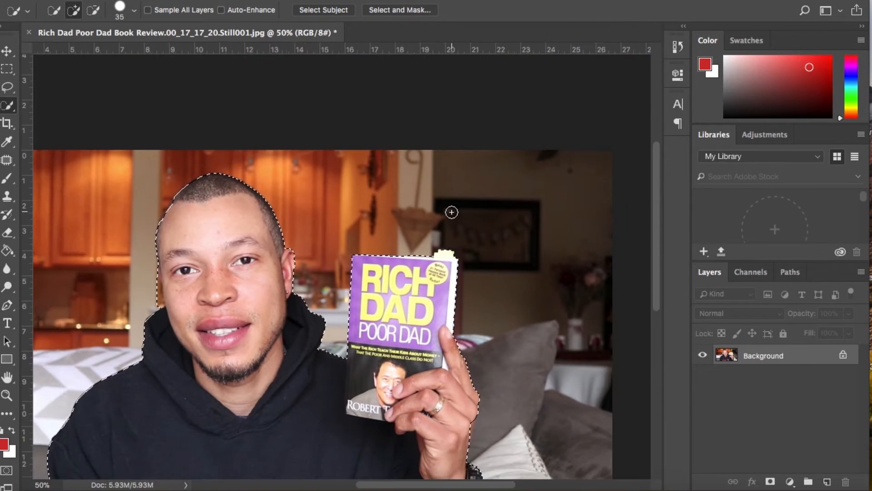
scroll(452, 212, down, 3)
scroll(452, 212, left, 5)
scroll(451, 212, up, 2)
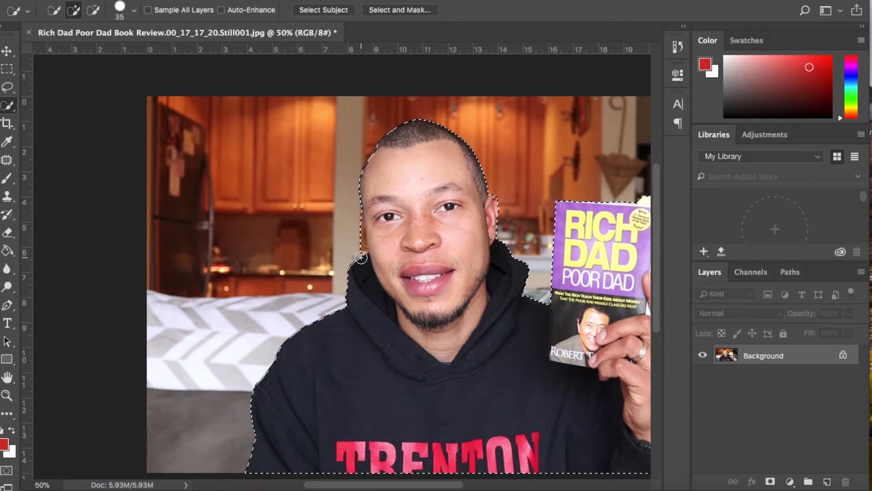
drag(359, 248, 357, 200)
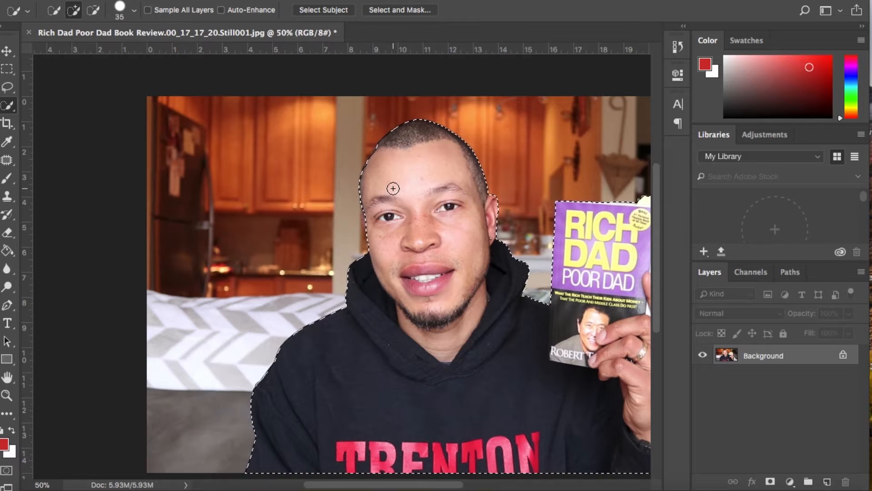
key(super+minus)
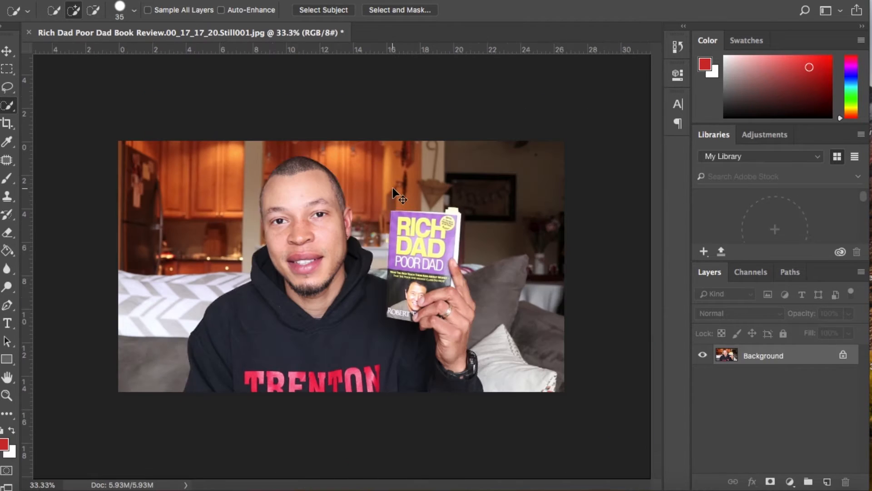
Open the selection in Select and Mask and set the preview transparency to 57%.
click(410, 12)
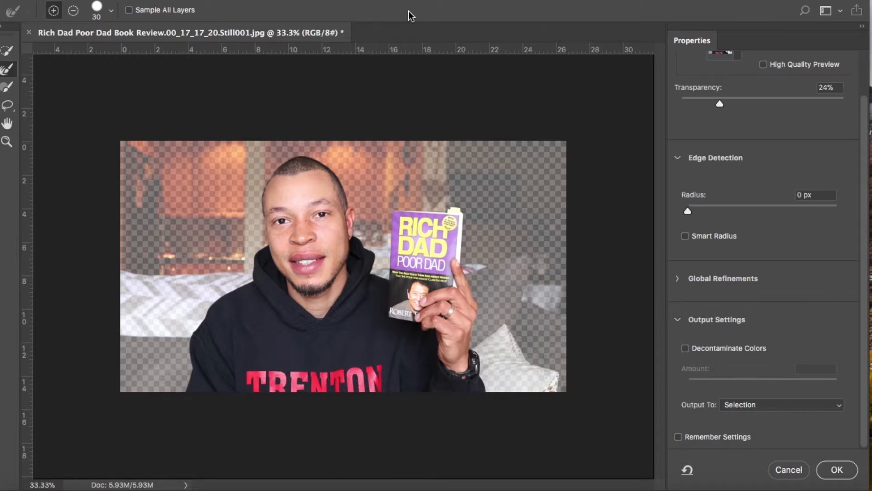
drag(724, 105, 775, 104)
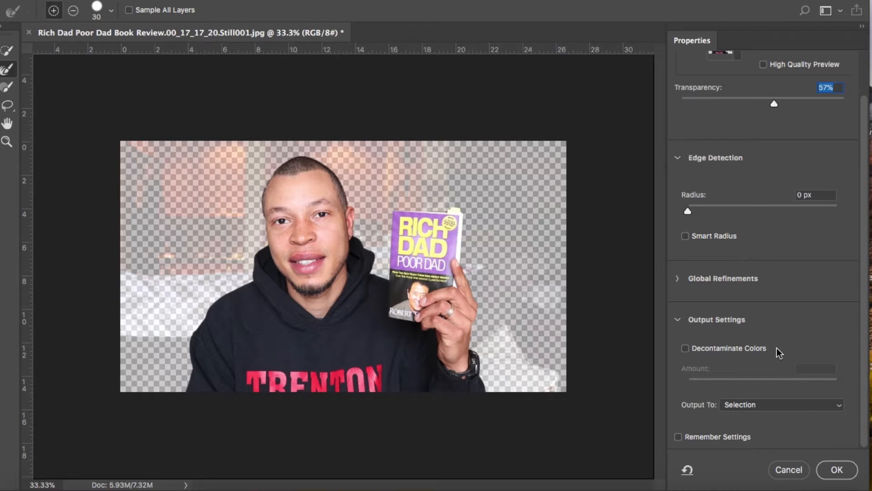
click(676, 158)
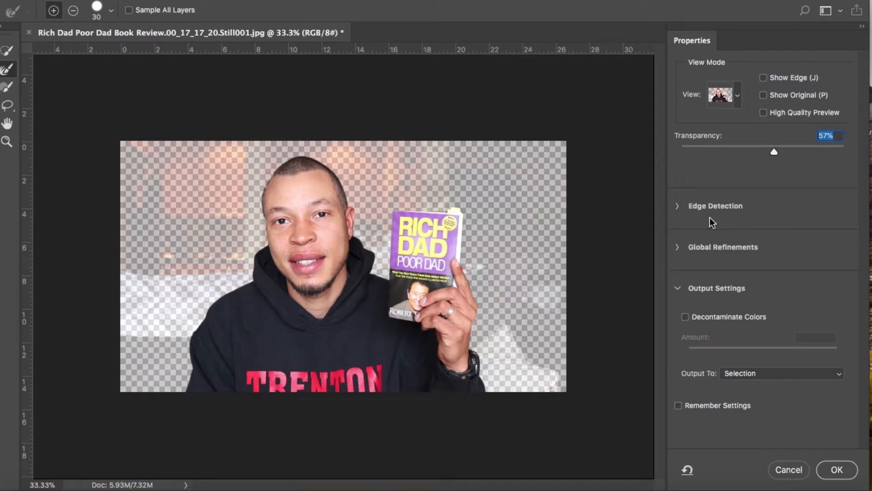
click(676, 206)
click(676, 207)
Output the masked selection to a New Layer and compare it with the original Background layer shown and hidden.
click(729, 375)
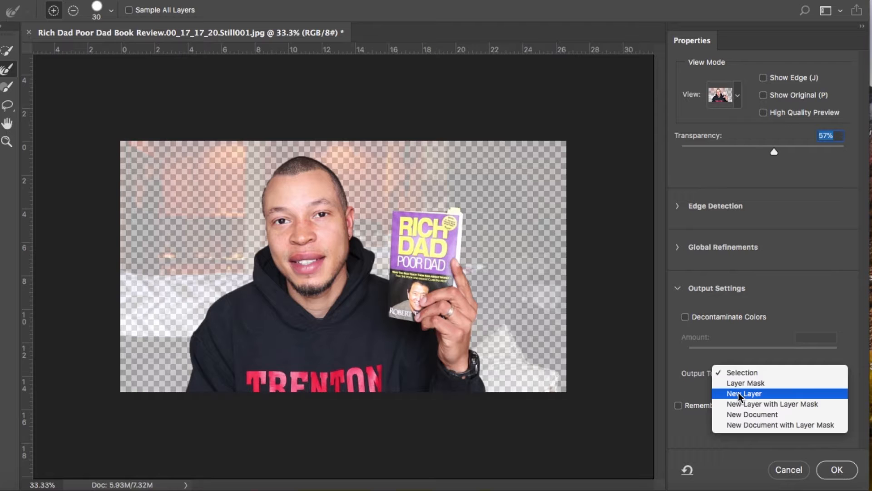
click(738, 391)
click(835, 462)
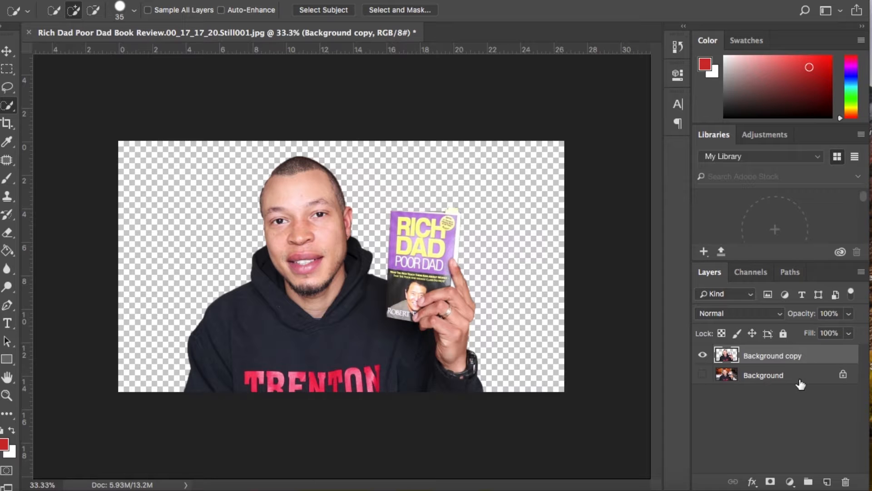
click(703, 375)
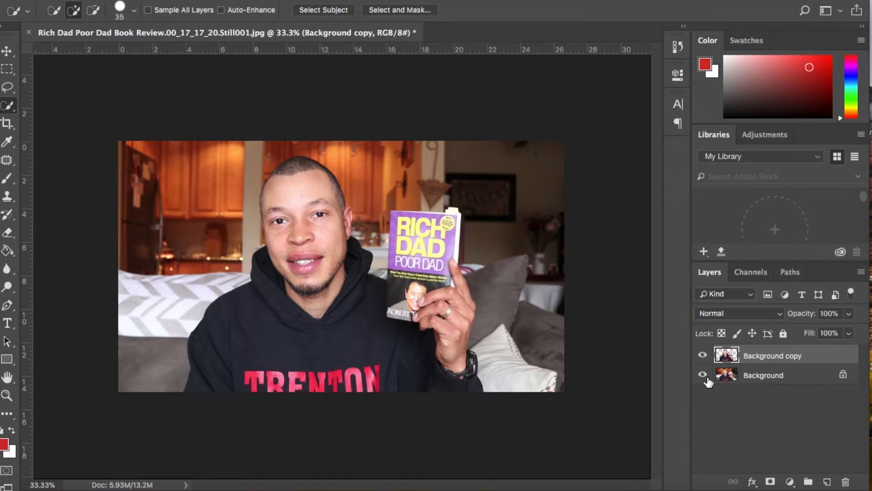
click(702, 375)
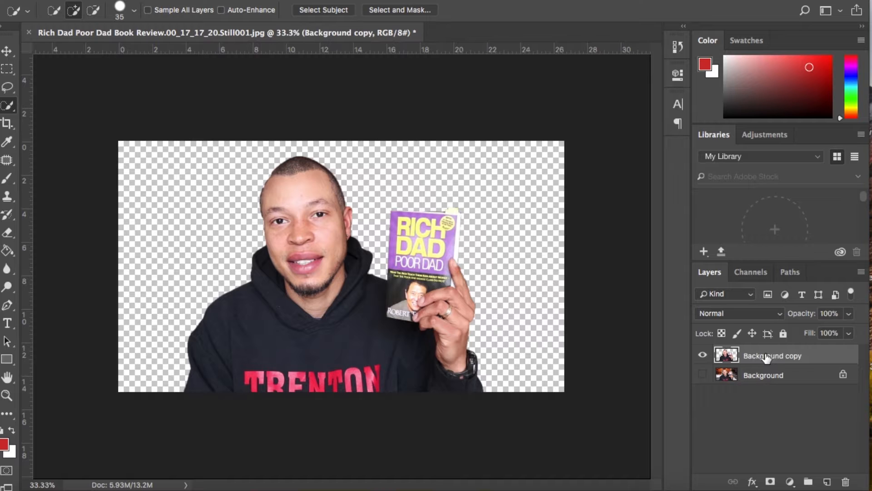
Save a copy of the transparent cutout in PNG format in the VEDA folder.
click(110, 1)
click(129, 5)
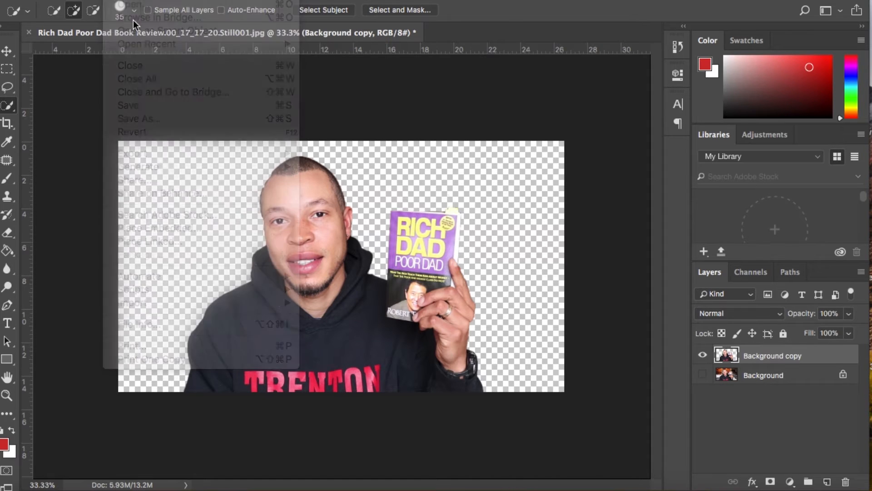
click(110, 1)
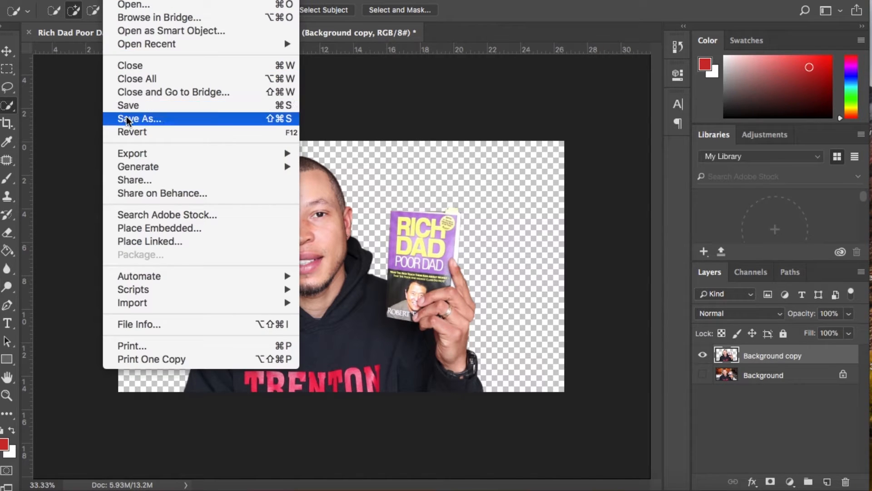
click(126, 118)
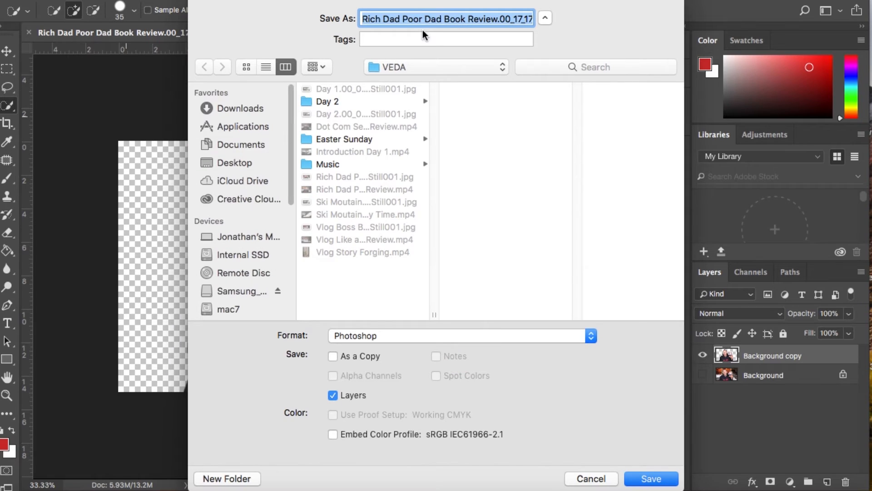
click(402, 335)
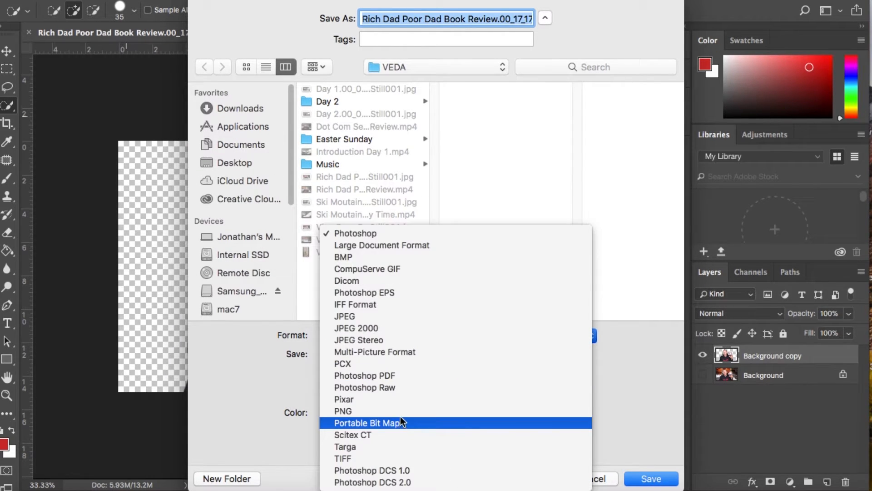
click(407, 411)
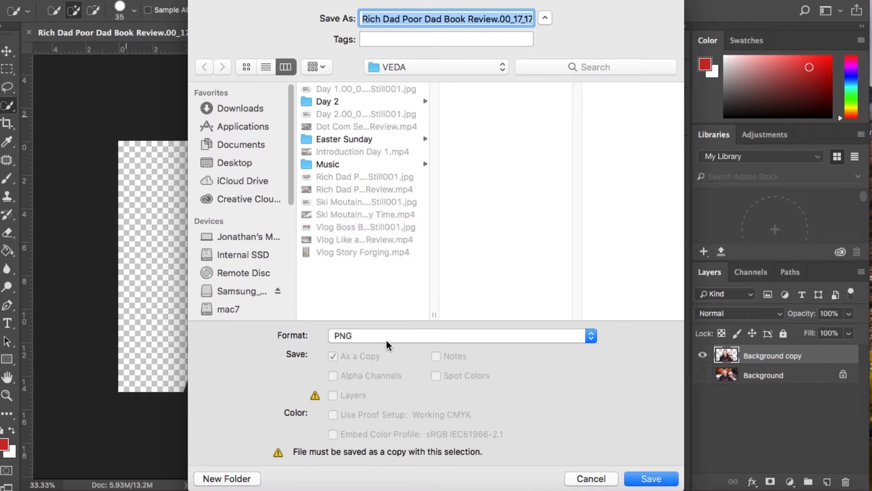
click(647, 479)
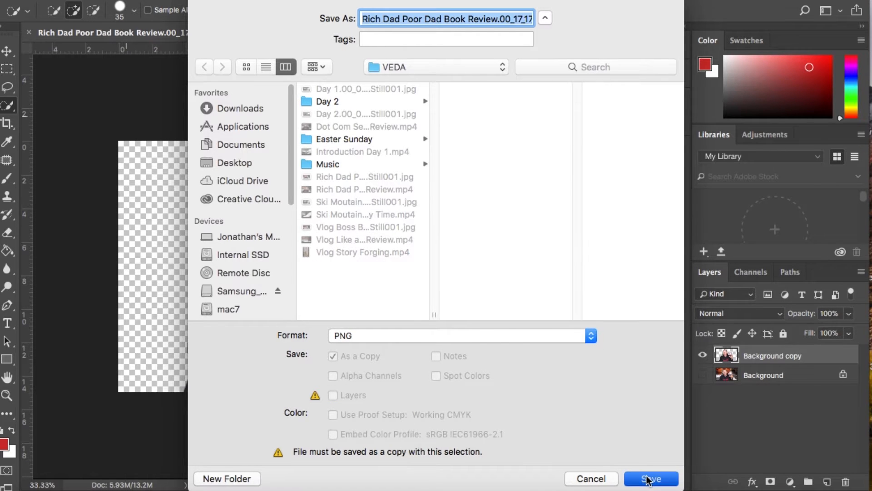
click(528, 200)
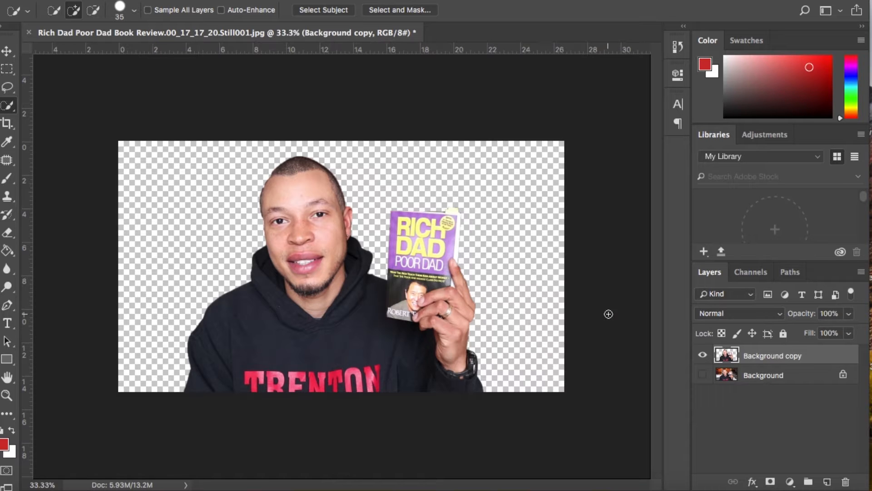
Add a white (ffffff) Solid Color fill layer and place it beneath the Background copy layer.
click(790, 483)
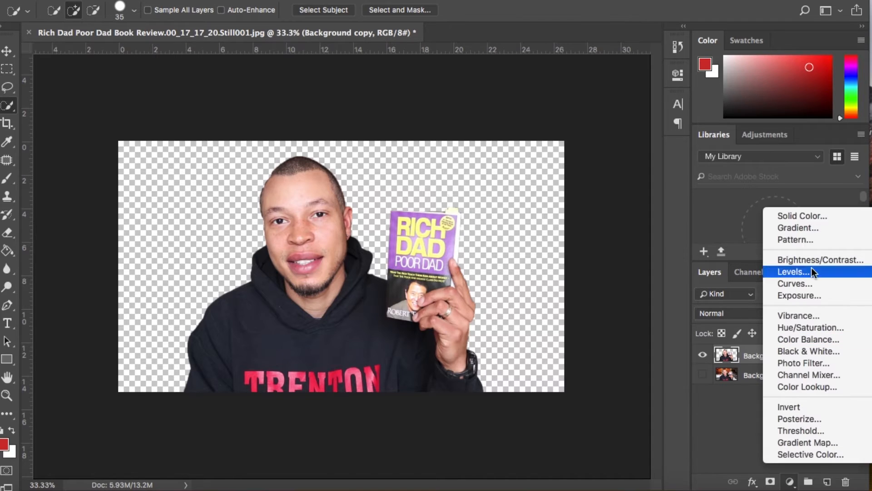
click(798, 214)
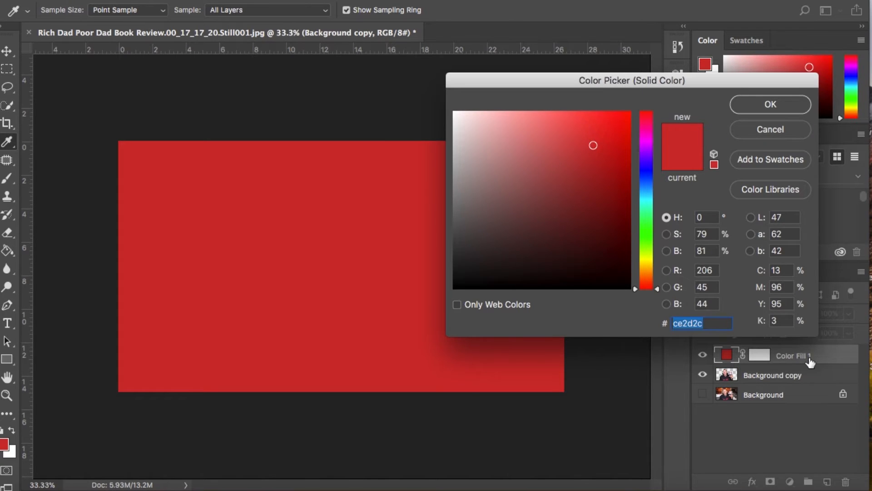
click(573, 140)
drag(573, 140, 449, 106)
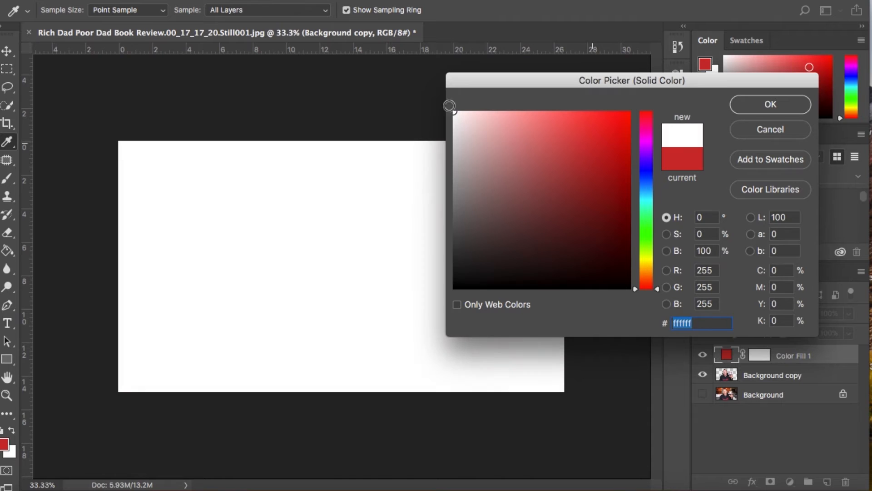
click(784, 101)
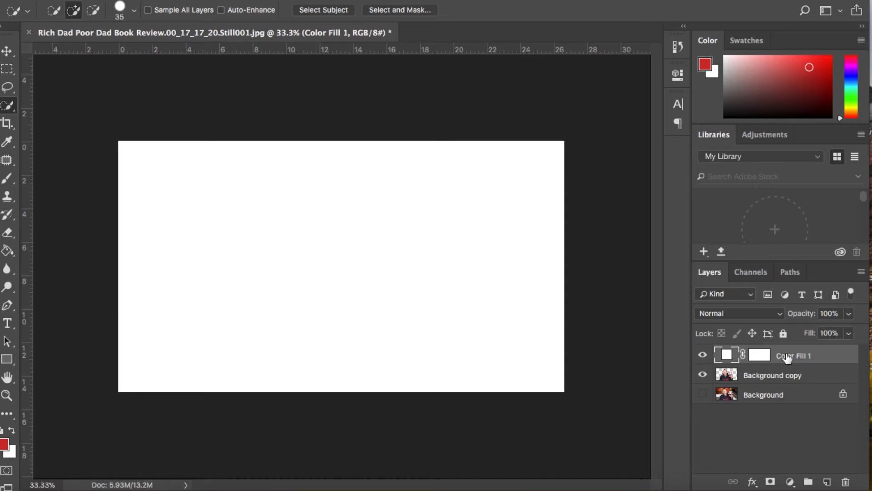
drag(787, 358, 784, 384)
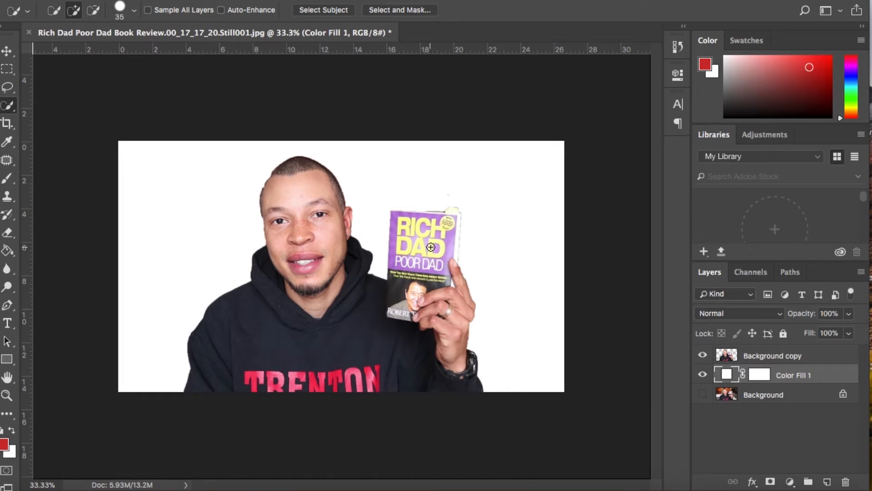
Move the cutout of the man to the left side of the canvas and check it with the white fill hidden and shown.
key(v)
drag(309, 278, 230, 277)
drag(231, 246, 216, 239)
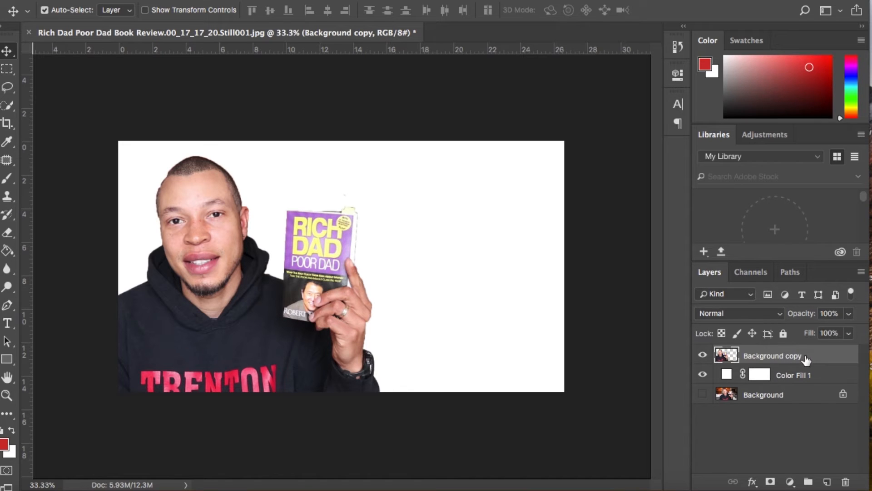
click(703, 375)
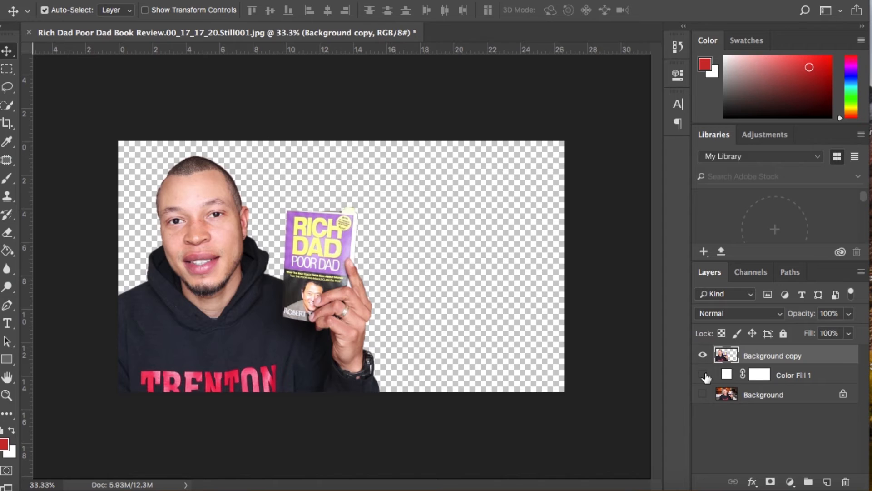
click(703, 375)
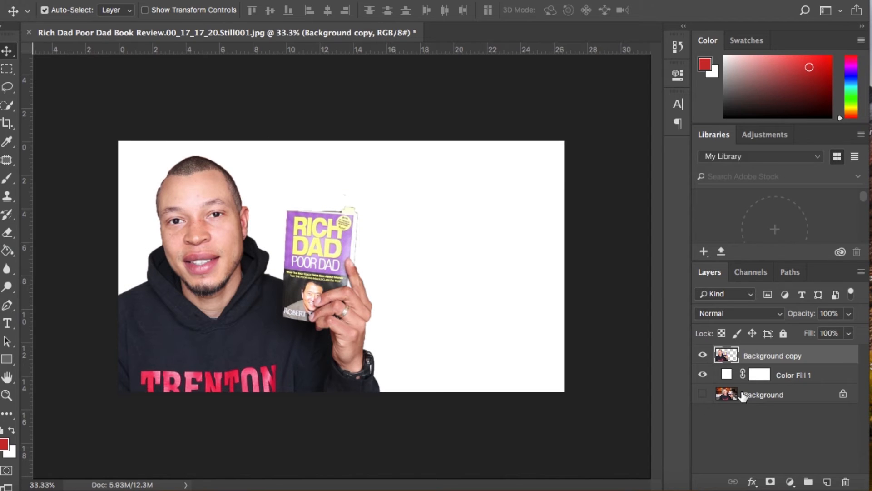
Change the color of the Color Fill 1 layer behind the man to bright red (ff0101).
click(725, 376)
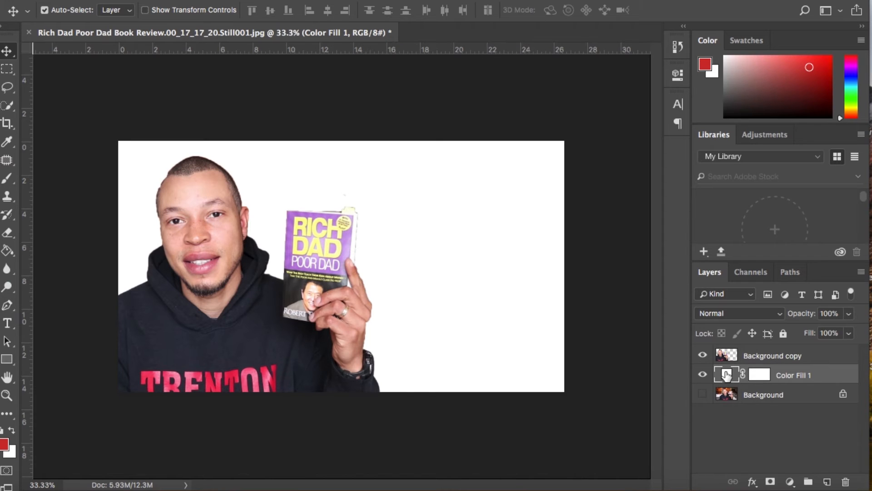
double_click(725, 375)
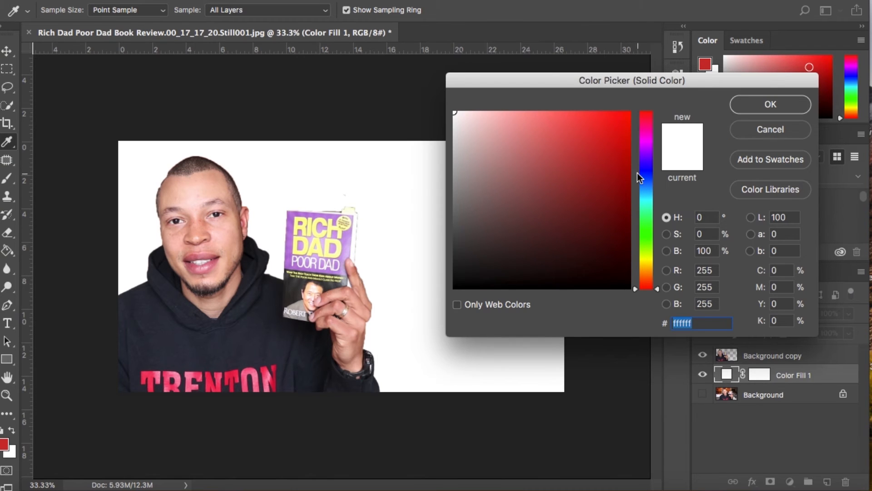
click(631, 115)
click(777, 107)
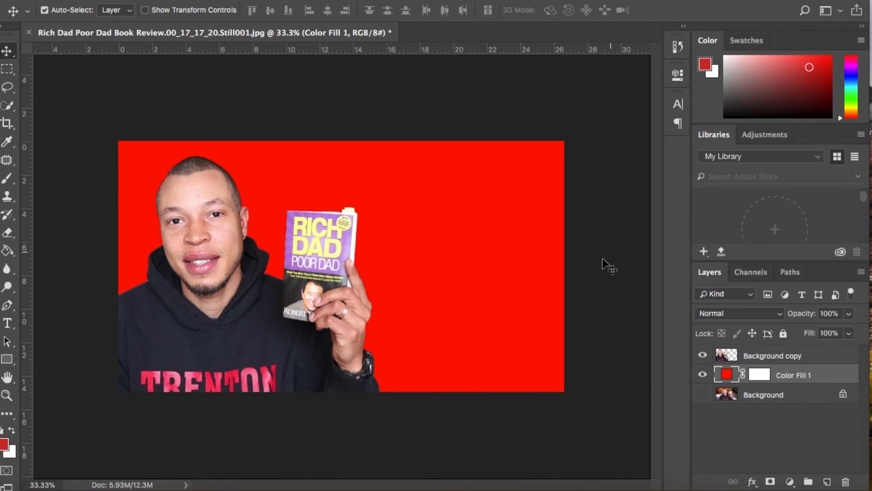
Recolor the Color Fill 1 layer to blue (0131ff) and check the fill and cutout layers hidden and shown.
double_click(726, 375)
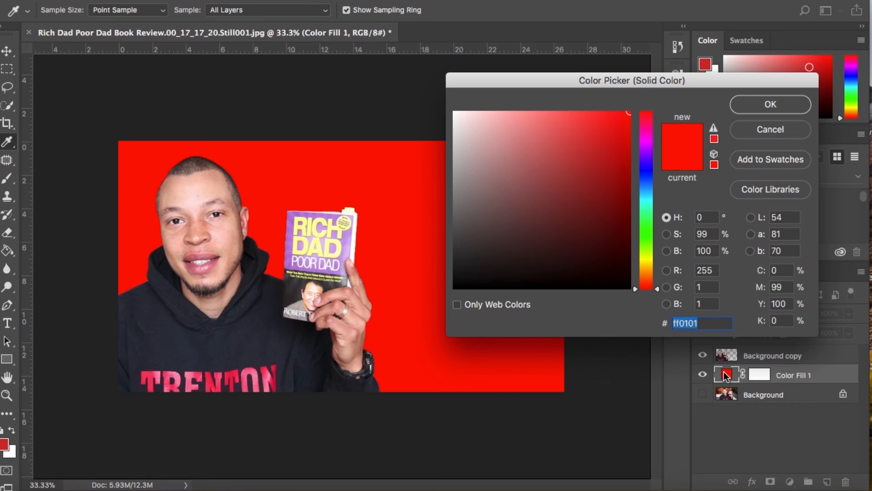
click(646, 175)
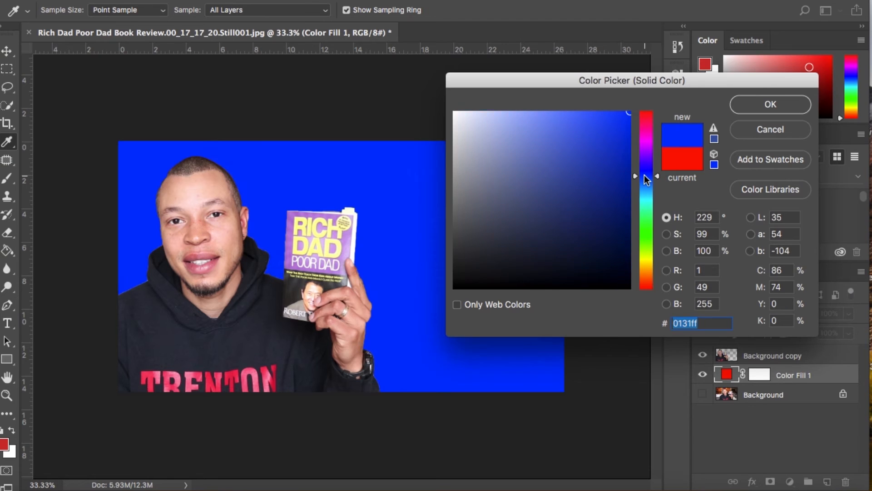
click(747, 113)
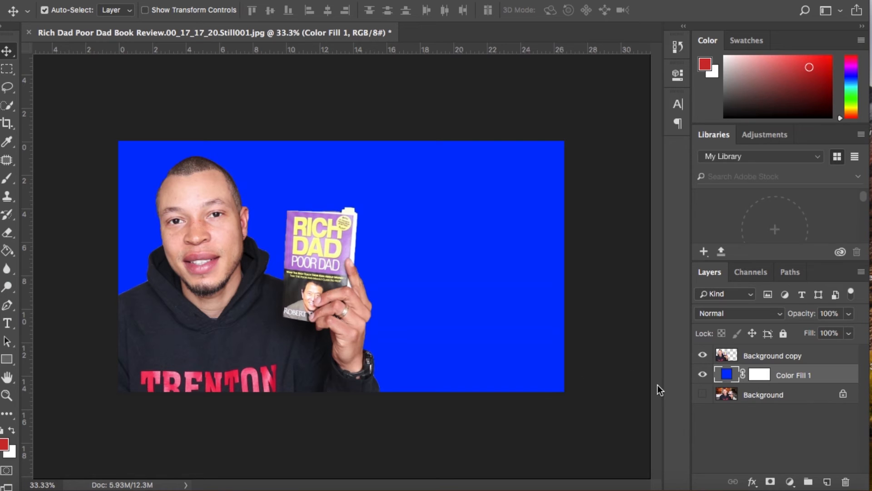
click(702, 374)
click(703, 355)
click(703, 356)
click(702, 375)
Add the text "write some text" on the empty area beside the man, in a layer above Background copy.
click(765, 356)
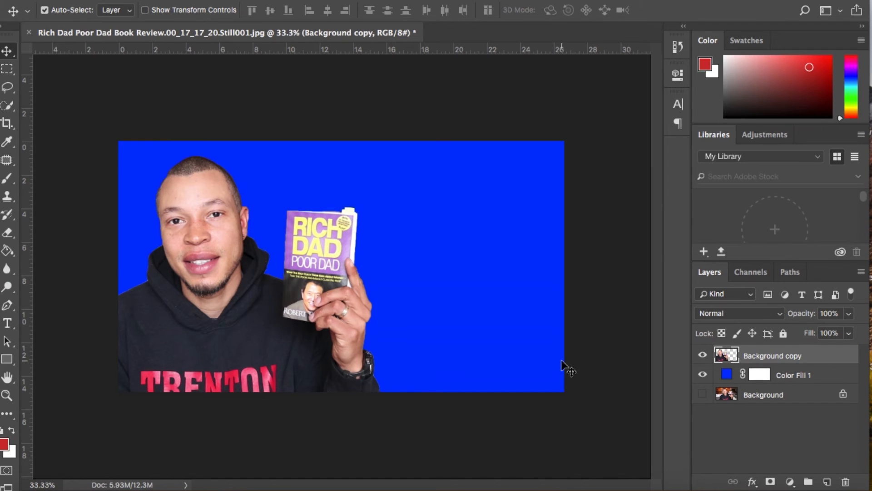
key(t)
click(387, 201)
text(write so)
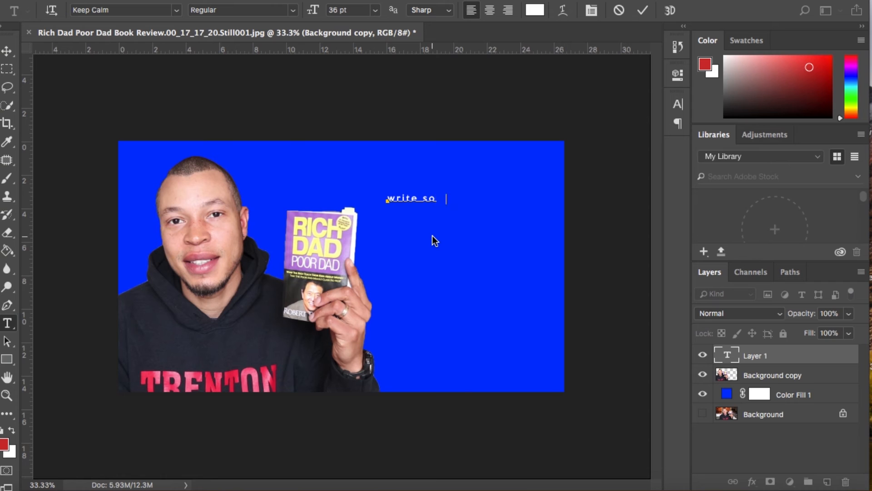
text(me text)
click(642, 10)
Scale the "write some text" layer up to about 67 pt and position it above and to the right of the book.
key(ctrl+t)
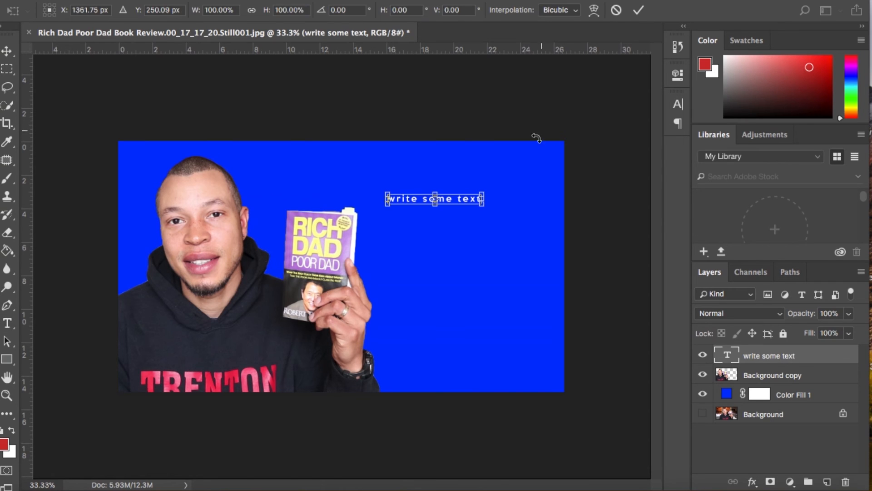
drag(482, 204, 556, 302)
drag(508, 205, 480, 188)
key(Return)
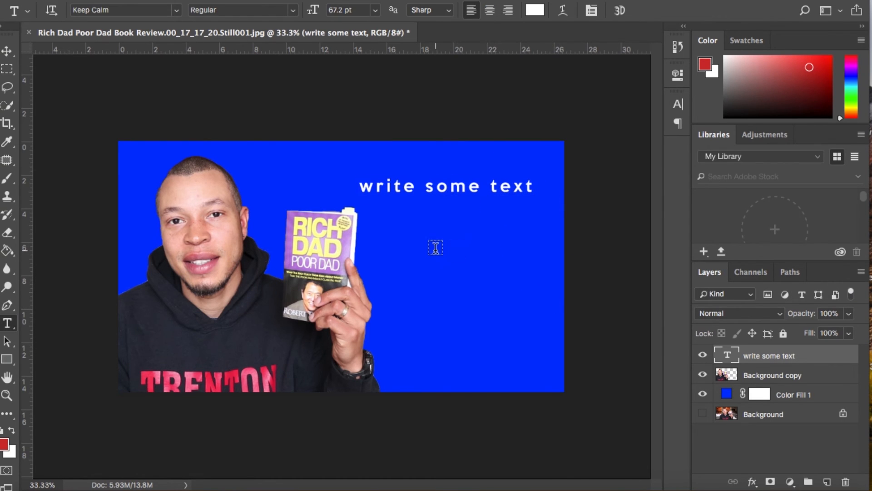
key(v)
drag(434, 189, 429, 183)
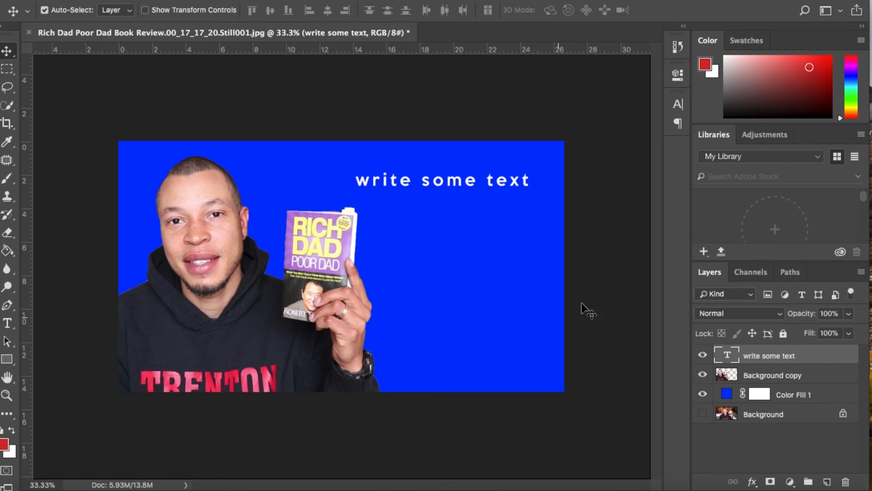